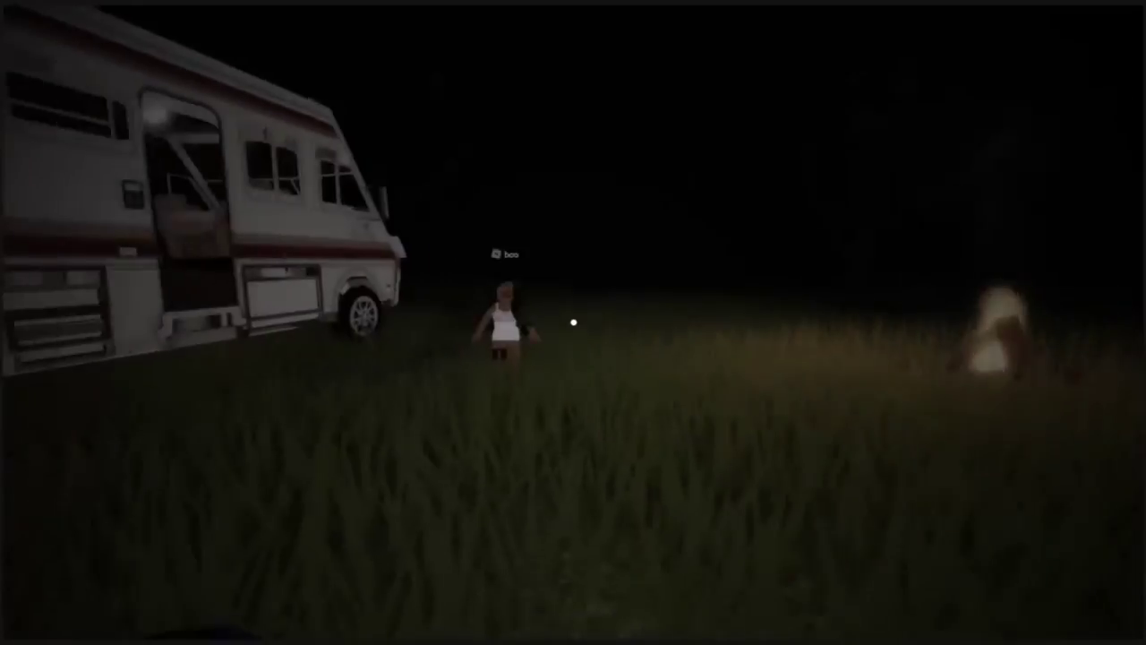
{"action": "key", "text": "w"}
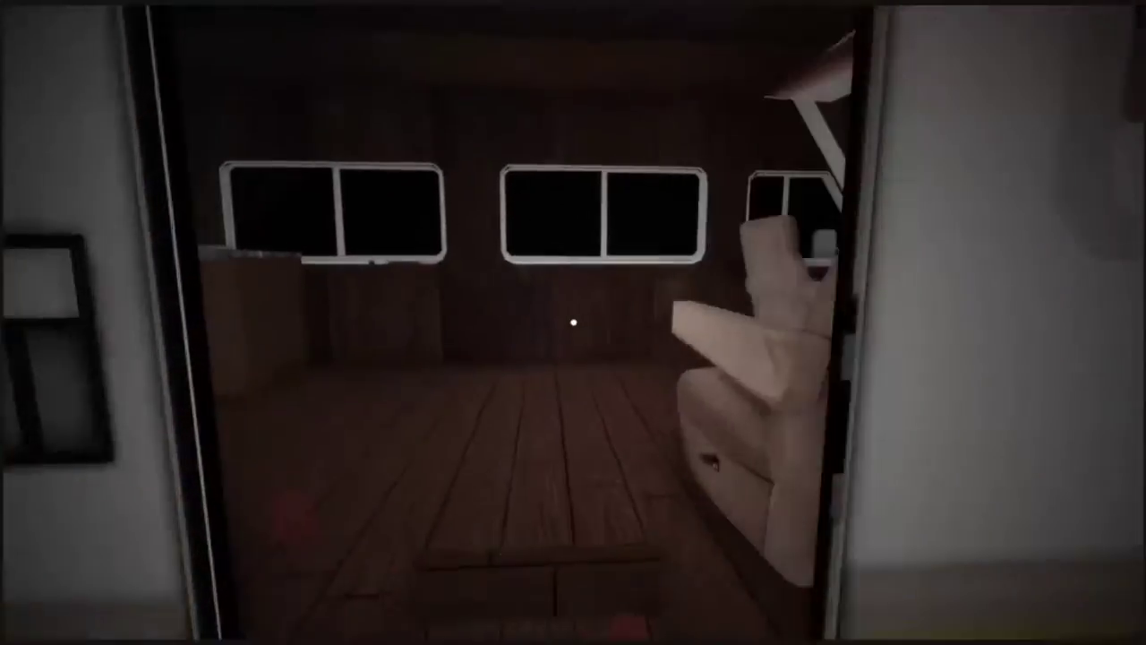
{"action": "key", "text": "w"}
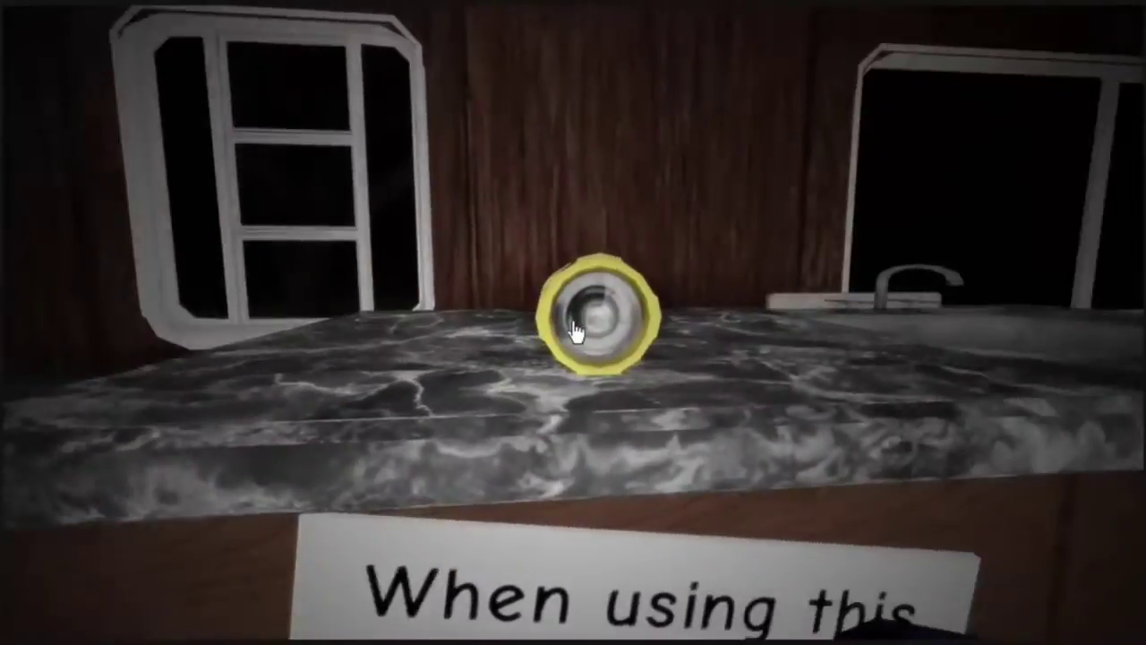
{"action": "left_click", "coordinate": [578, 330]}
{"action": "key", "text": "w"}
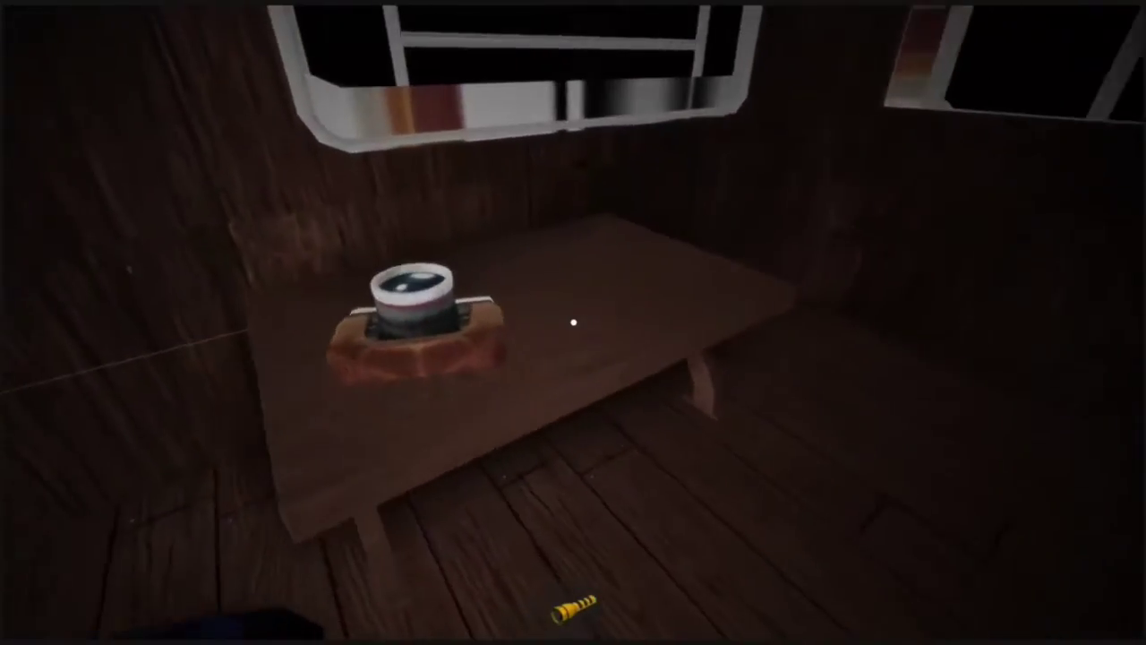
{"action": "left_click", "coordinate": [573, 322]}
{"action": "key", "text": "1"}
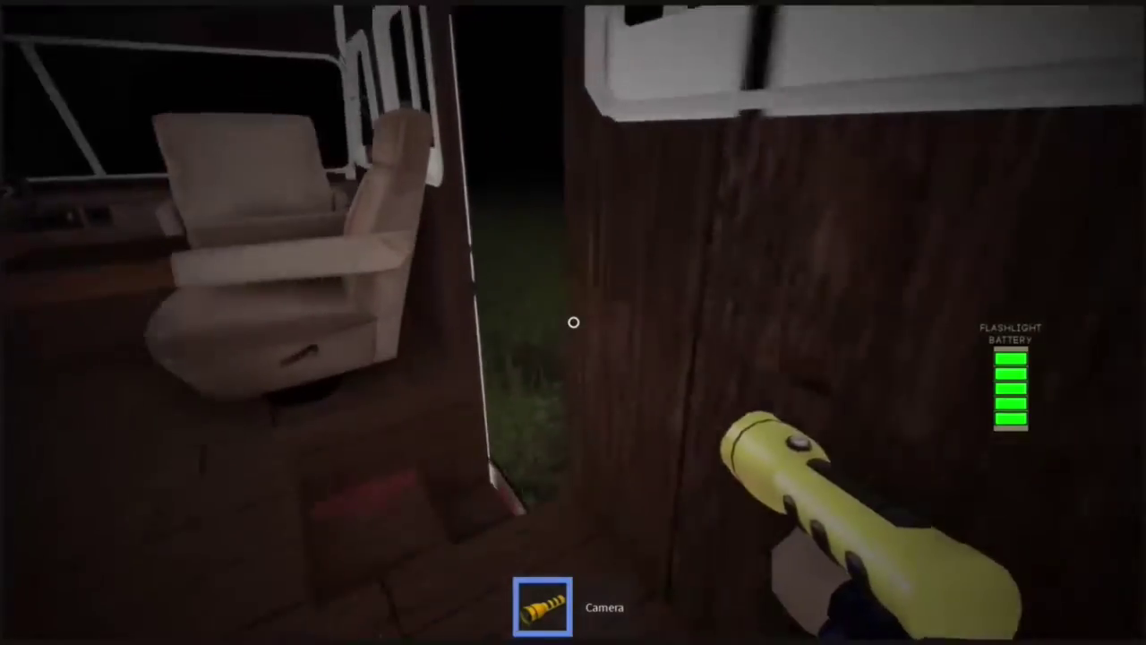
{"action": "key", "text": "w"}
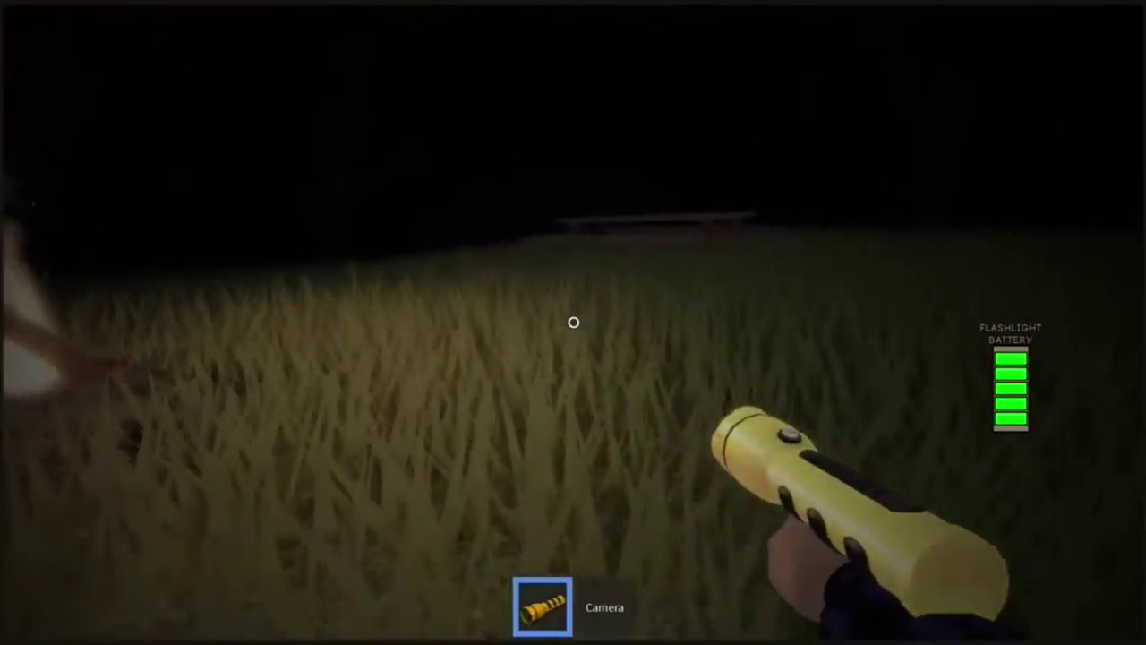
{"action": "key", "text": "w"}
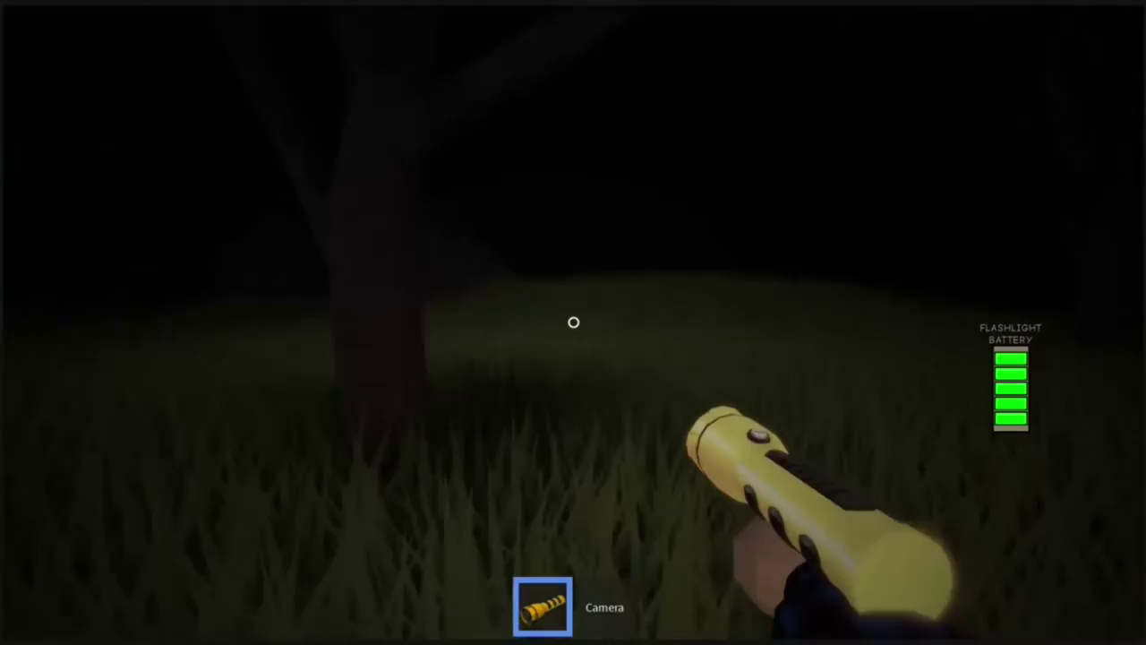
{"action": "key", "text": "w"}
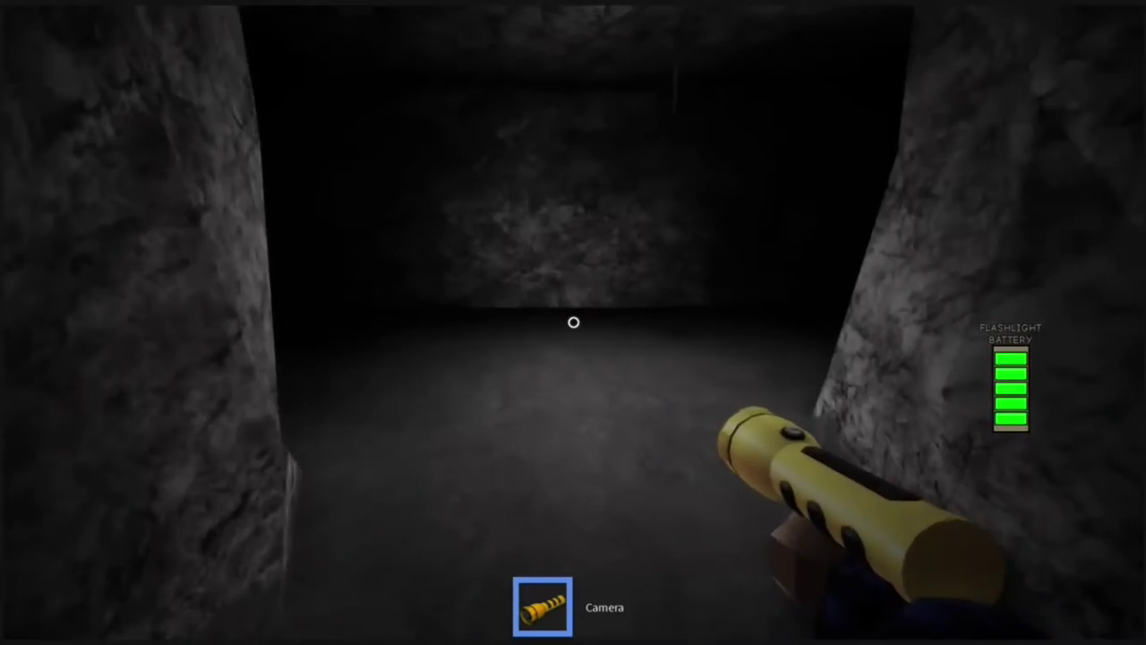
{"action": "key", "text": "w"}
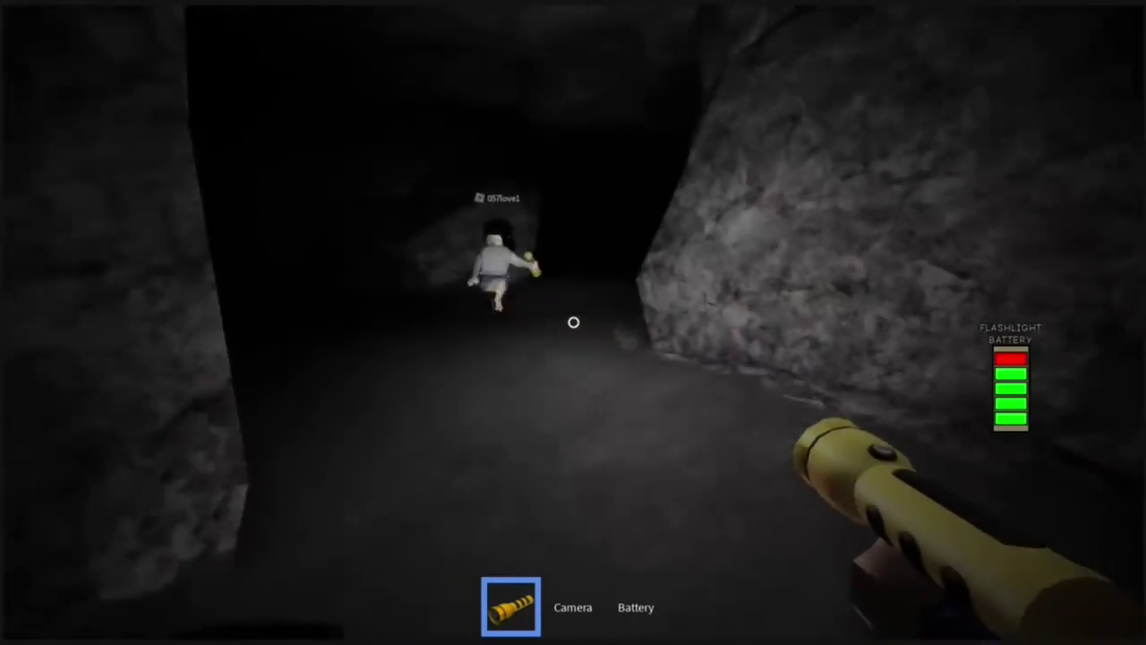
{"action": "key", "text": "w"}
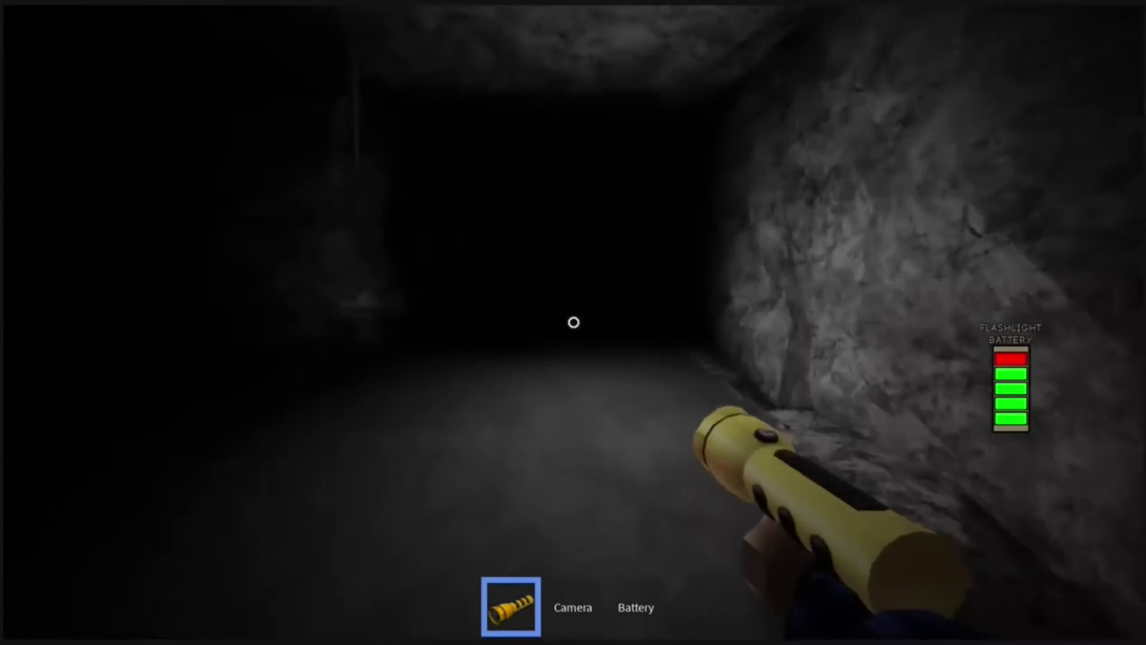
{"action": "key", "text": "w"}
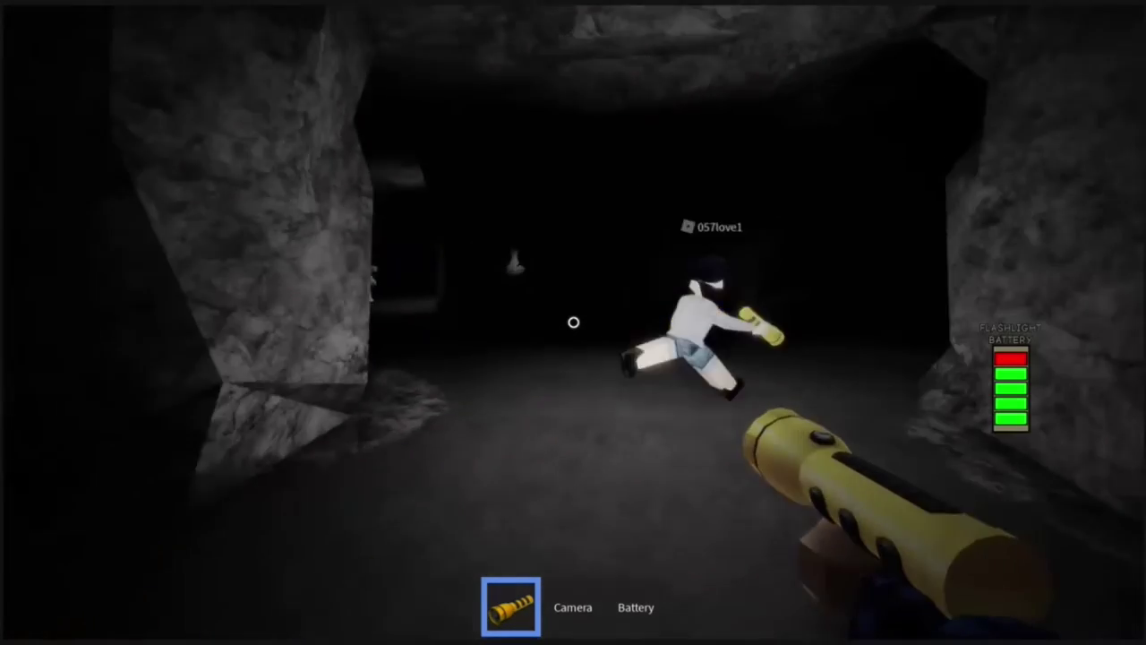
{"action": "key", "text": "w"}
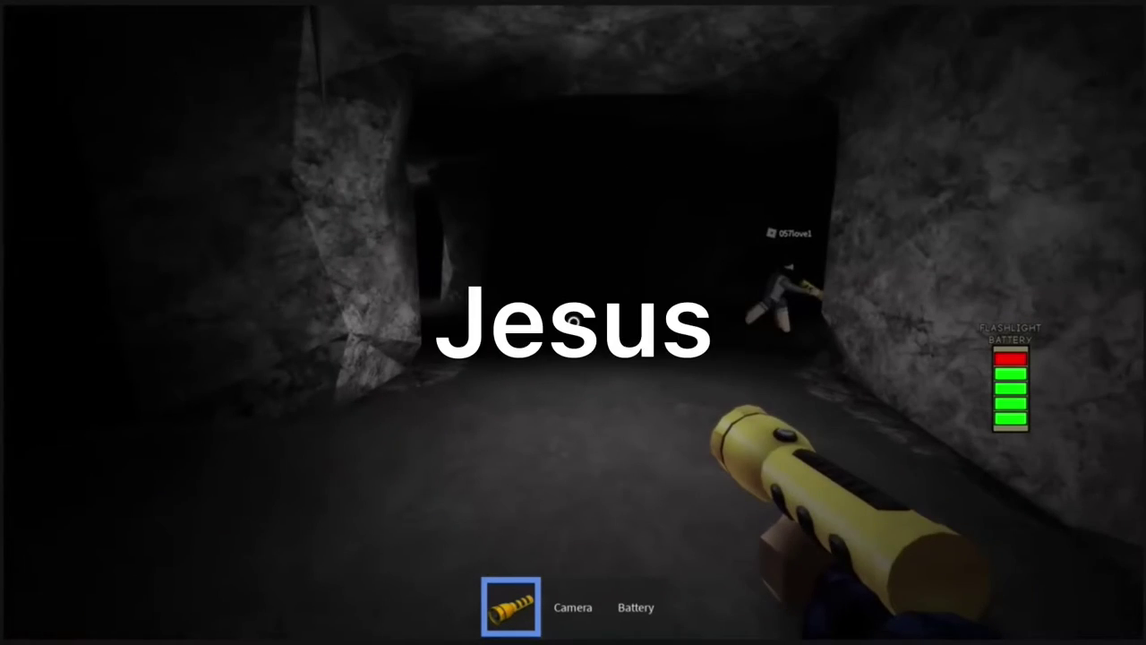
{"action": "key", "text": "w"}
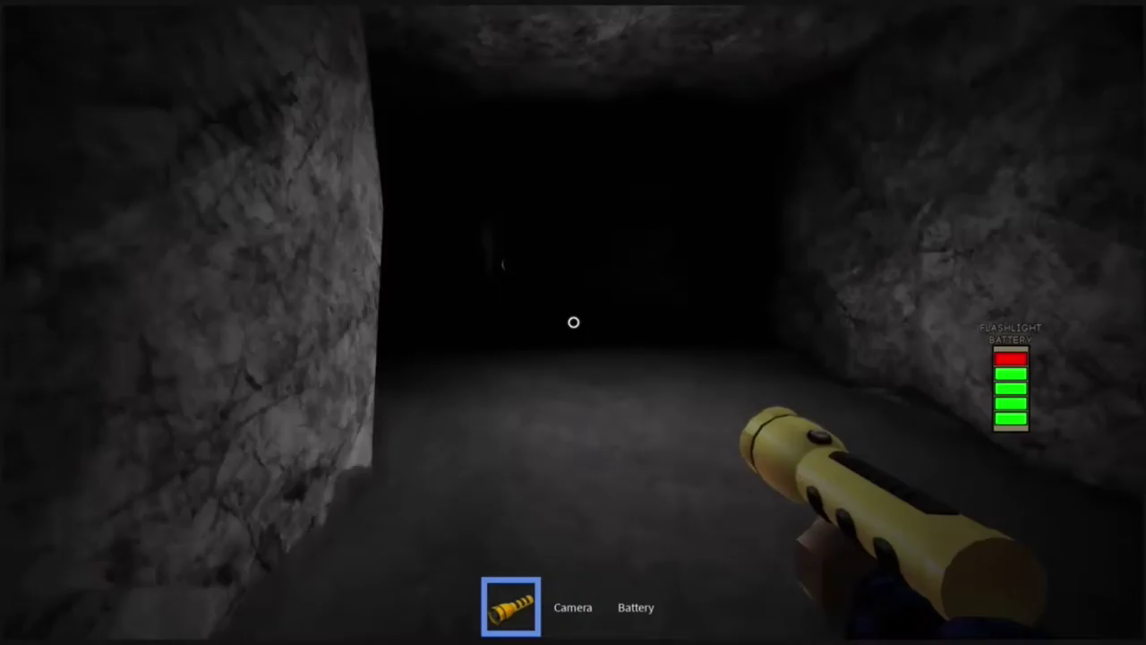
{"action": "key", "text": "w"}
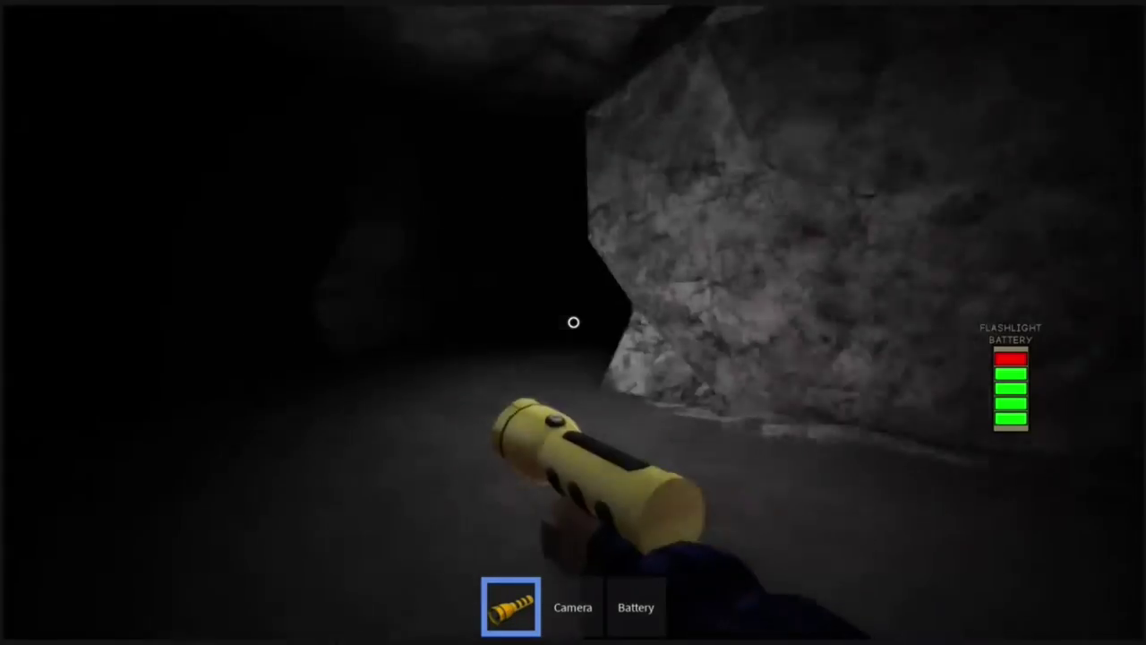
{"action": "key", "text": "w"}
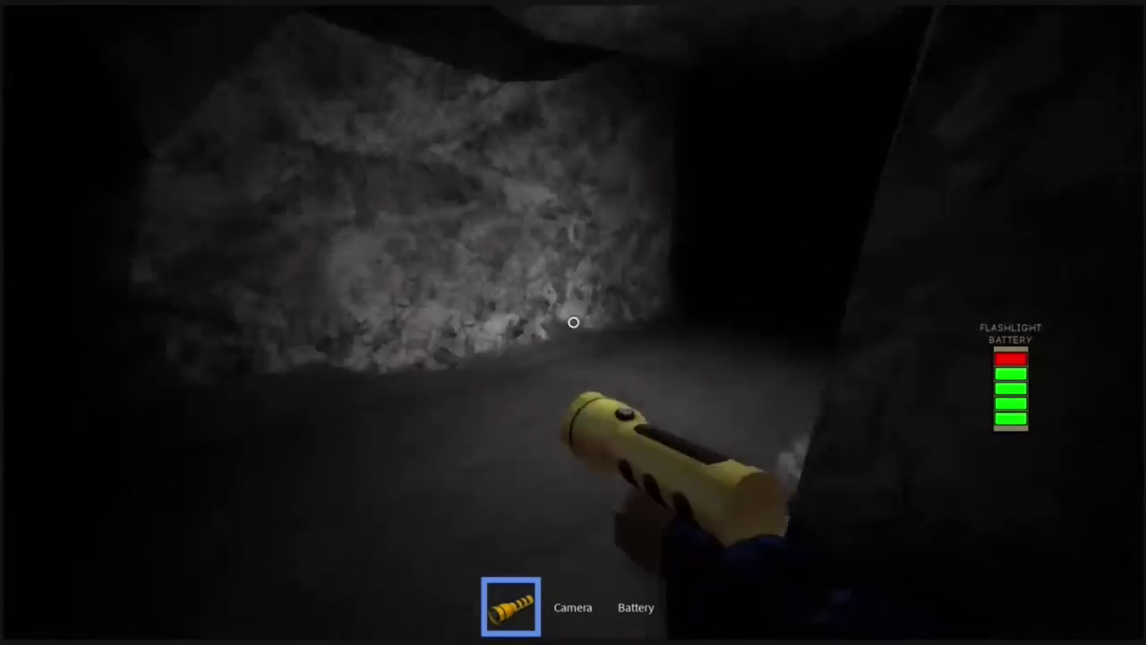
{"action": "key", "text": "w"}
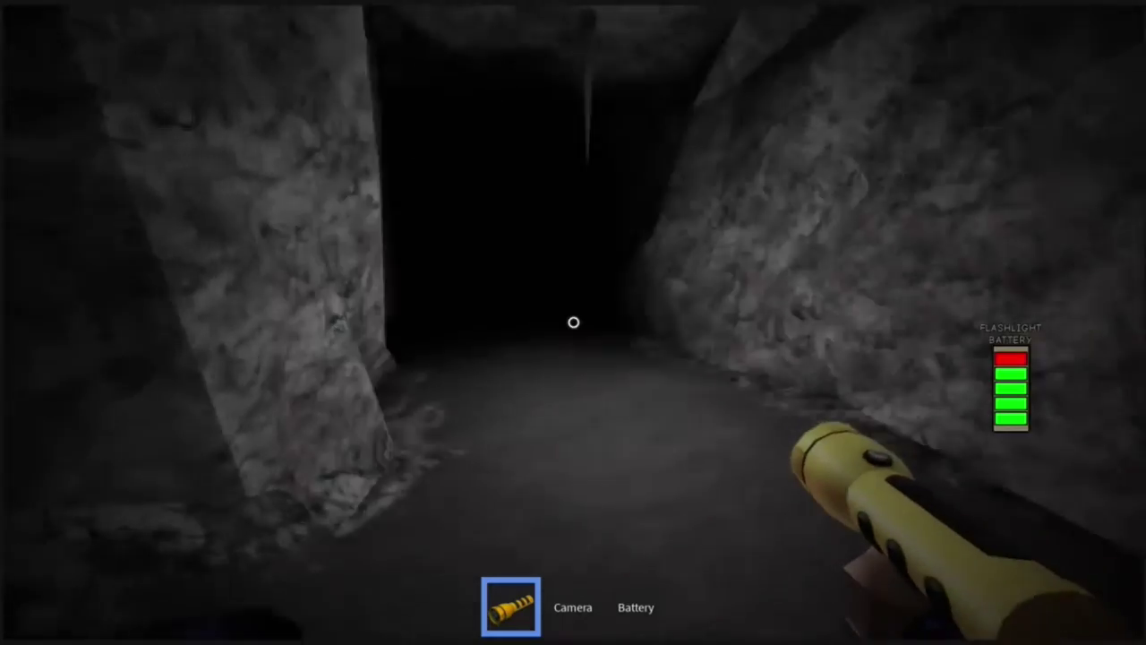
{"action": "key", "text": "w"}
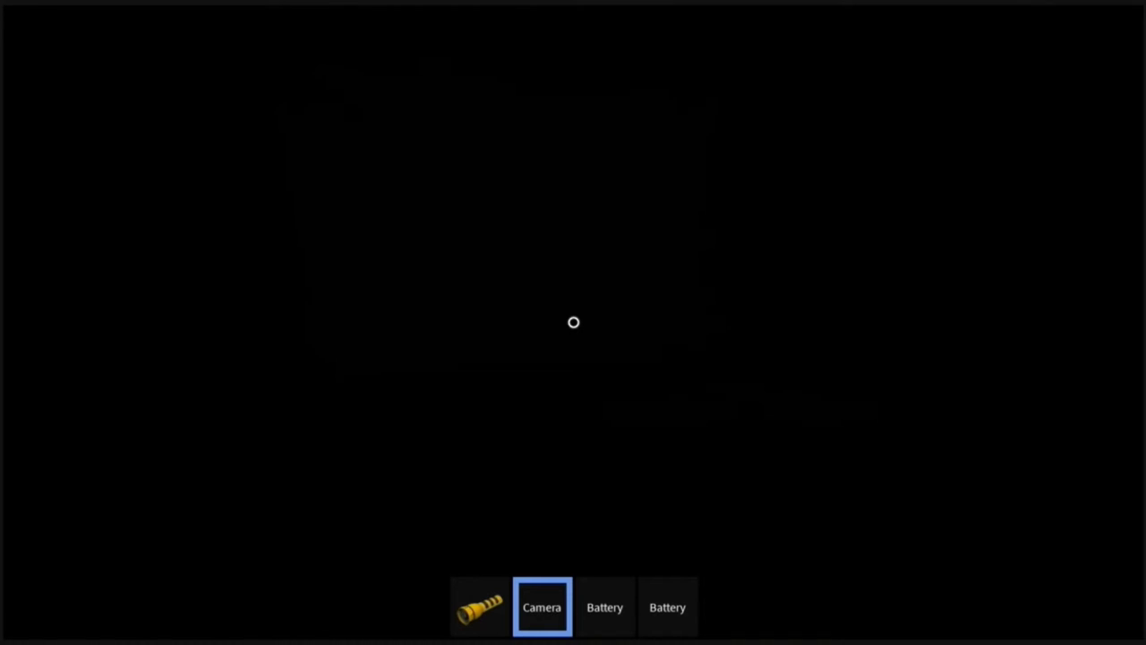
{"action": "left_click", "coordinate": [573, 323]}
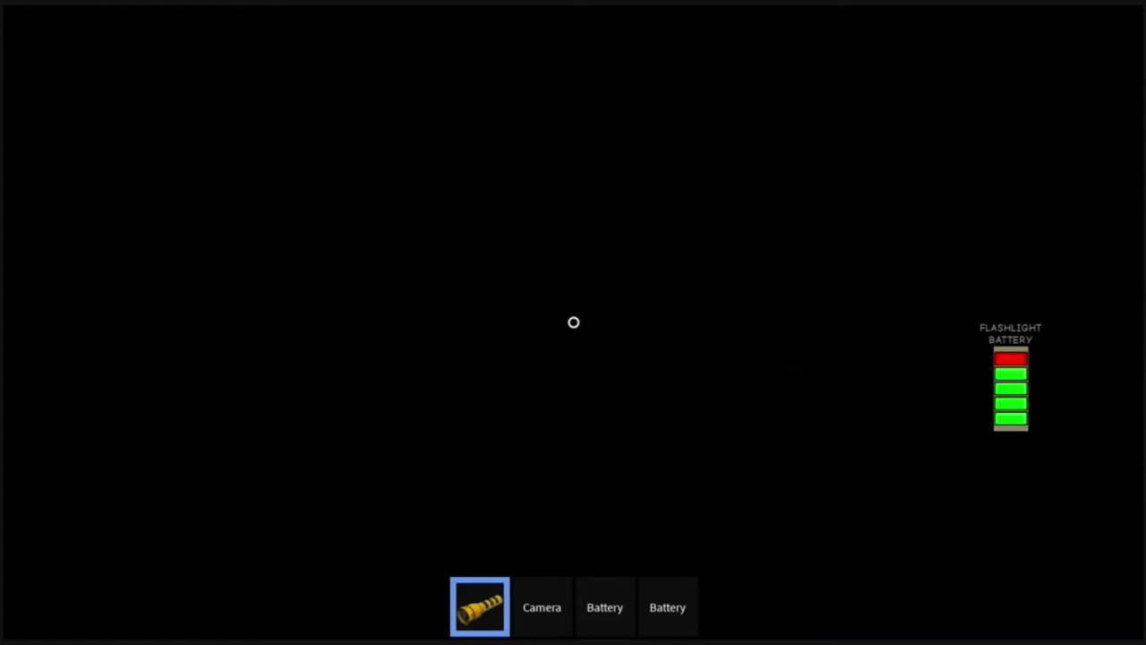
{"action": "left_click", "coordinate": [573, 322]}
{"action": "key", "text": "w"}
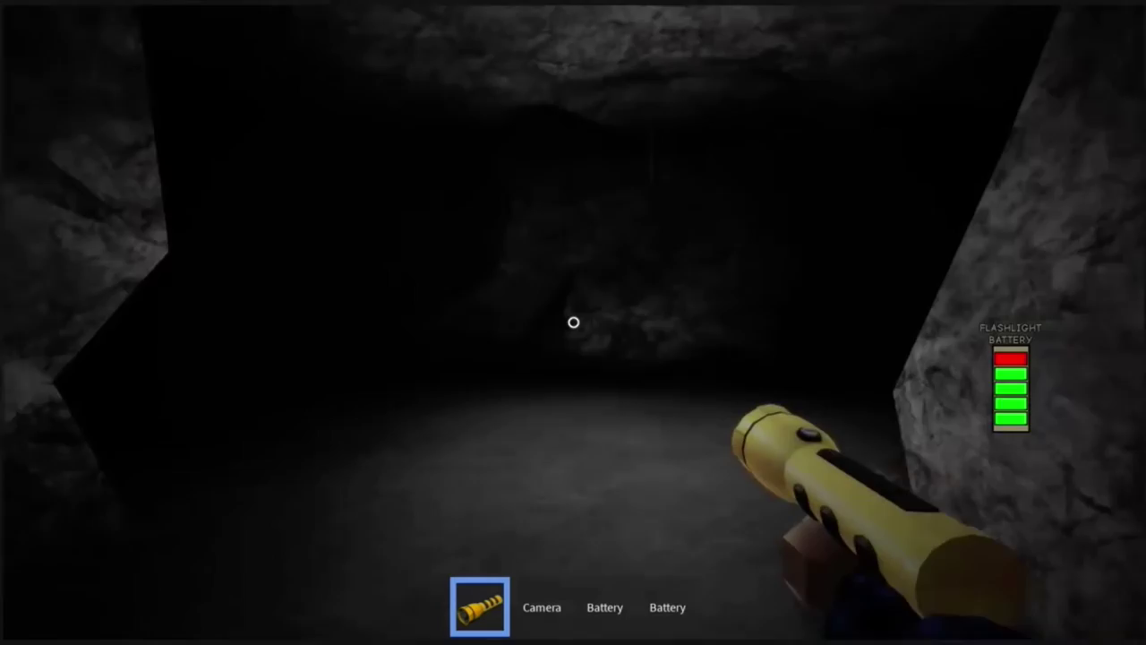
{"action": "key", "text": "w"}
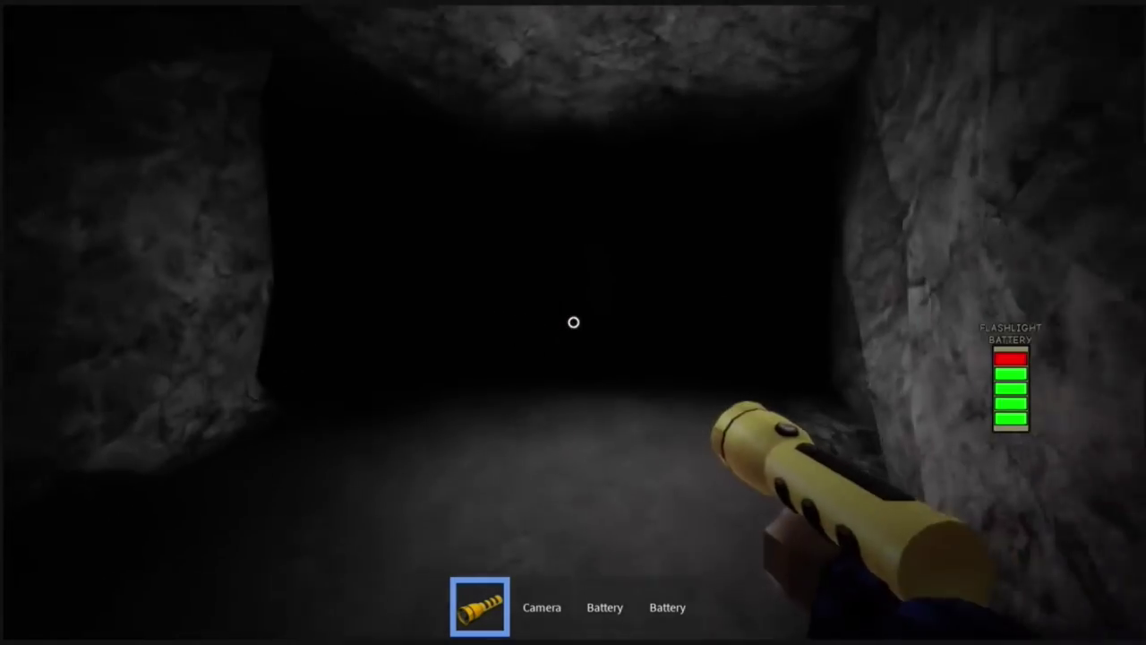
{"action": "key", "text": "w"}
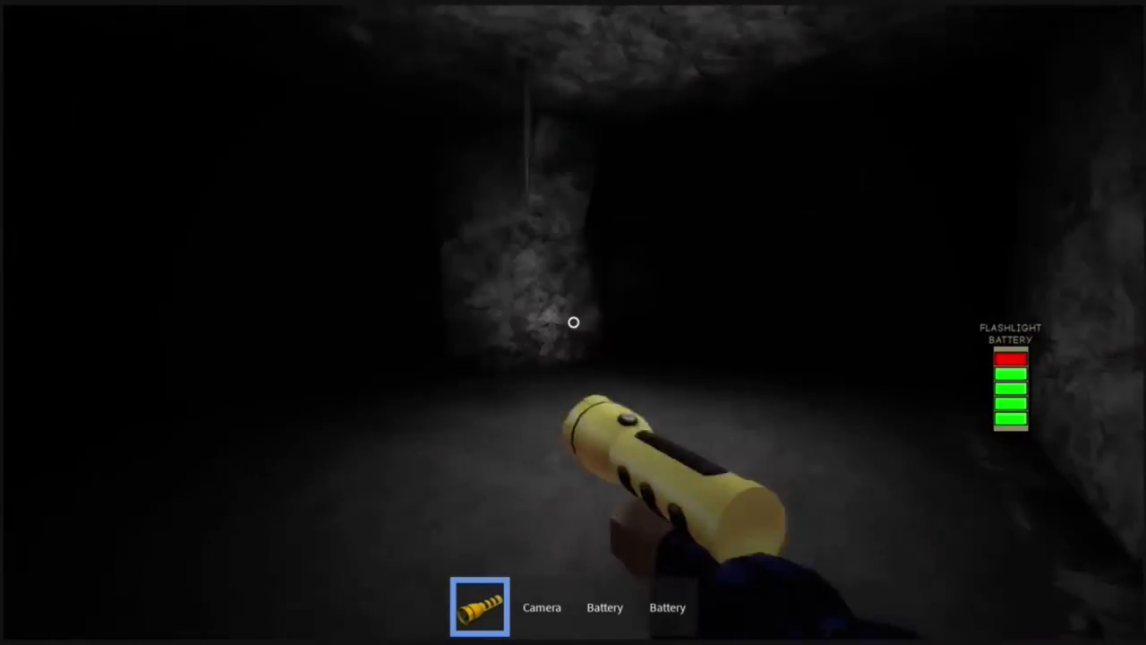
{"action": "key", "text": "w"}
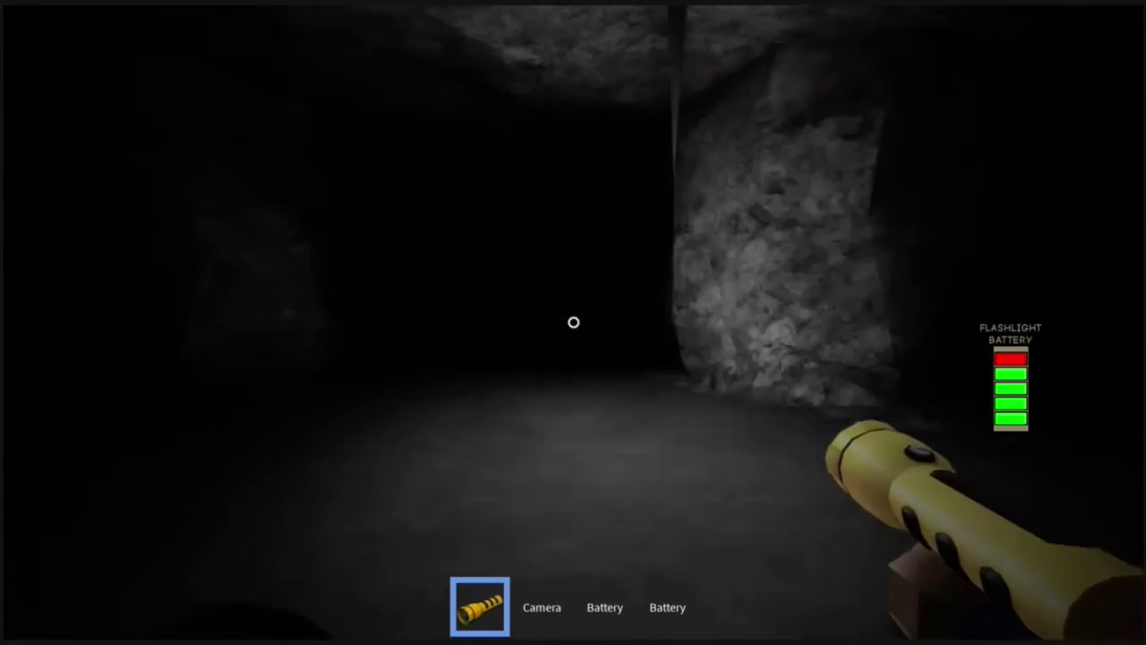
{"action": "key", "text": "w"}
{"action": "key", "text": "w"}
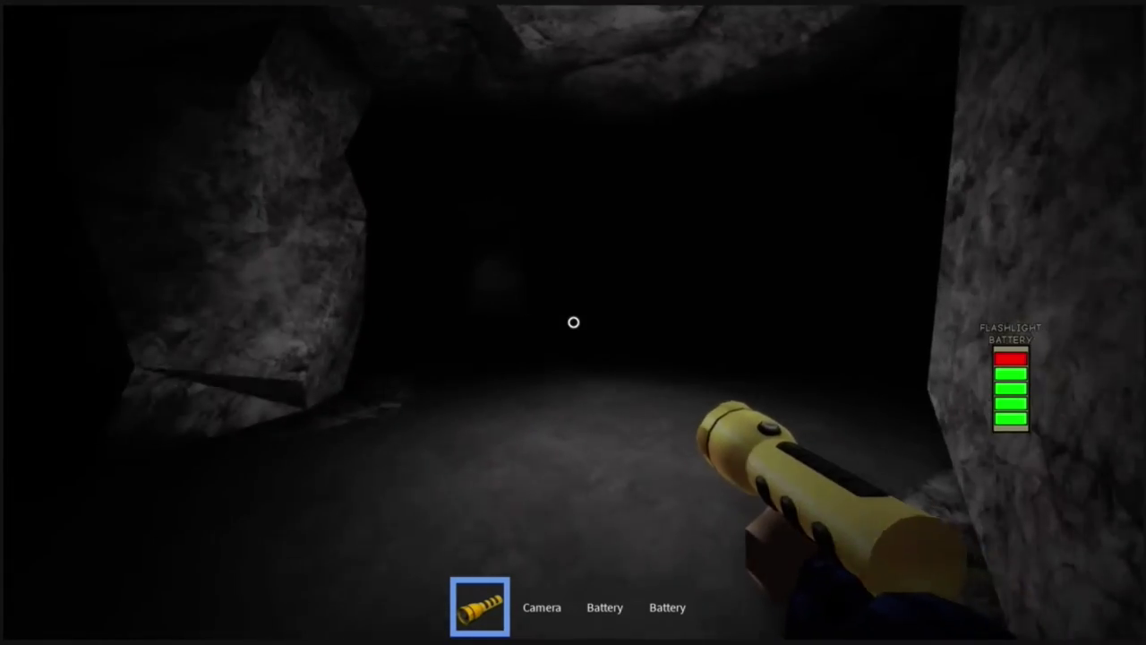
{"action": "key", "text": "w"}
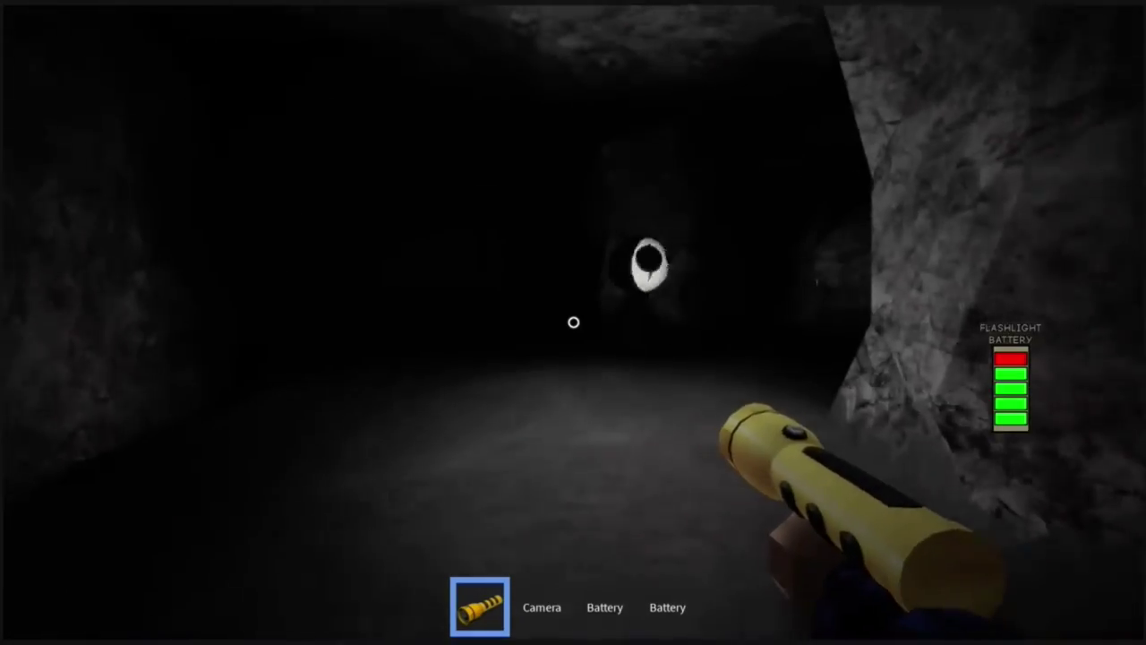
{"action": "key", "text": "w"}
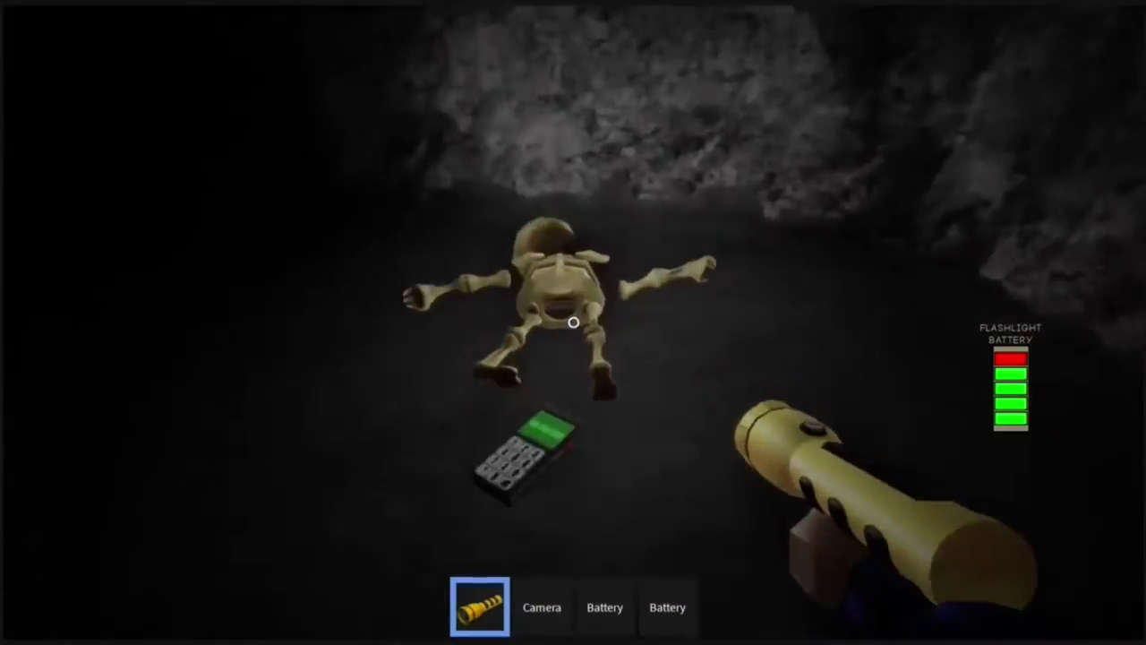
{"action": "key", "text": "w"}
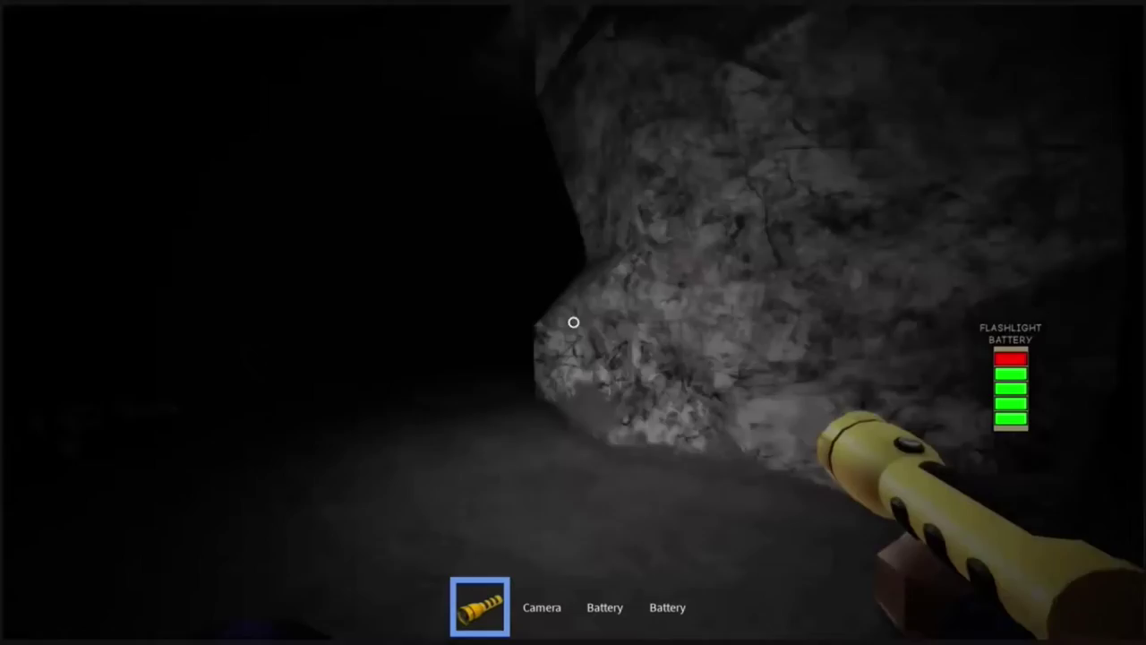
{"action": "key", "text": "w"}
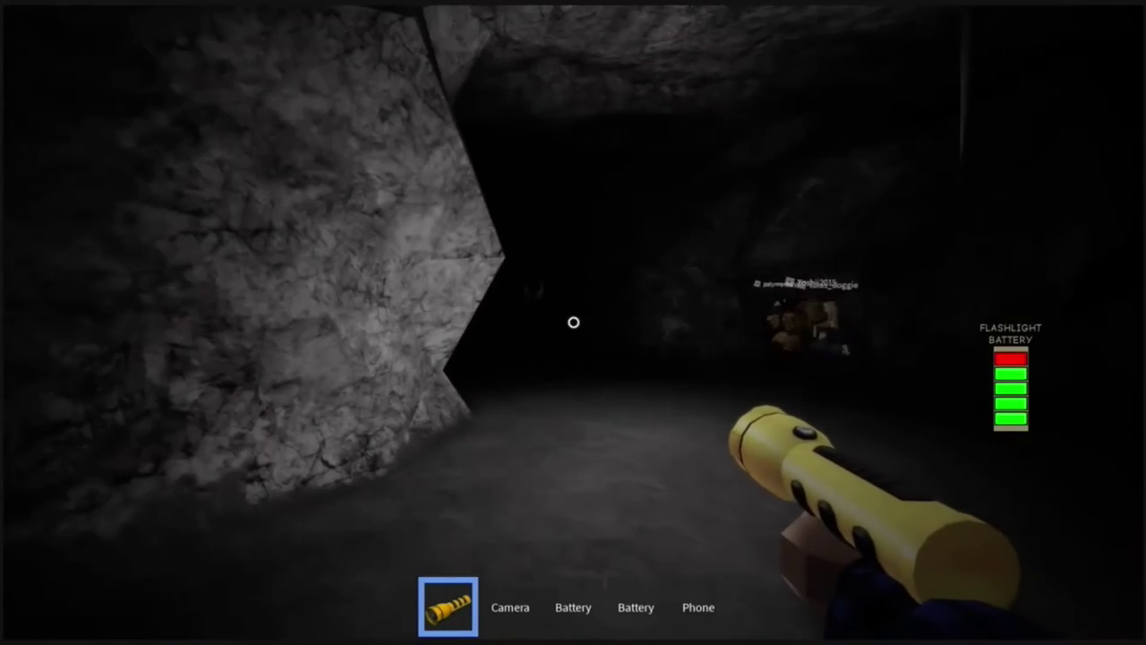
{"action": "key", "text": "w"}
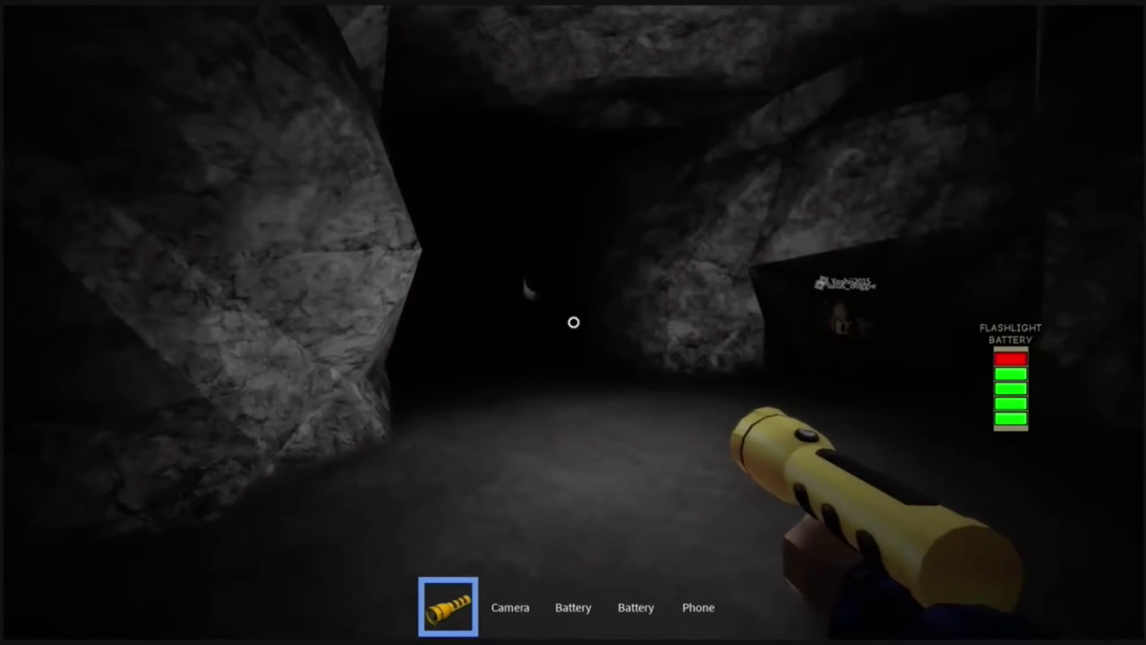
{"action": "key", "text": "w"}
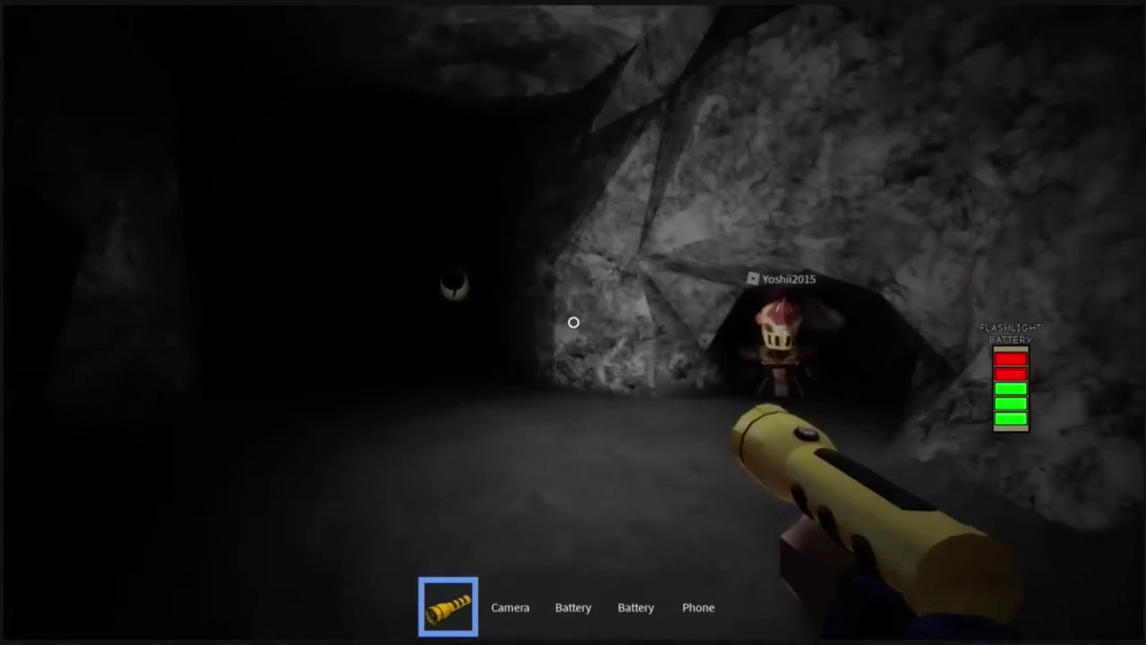
{"action": "key", "text": "w"}
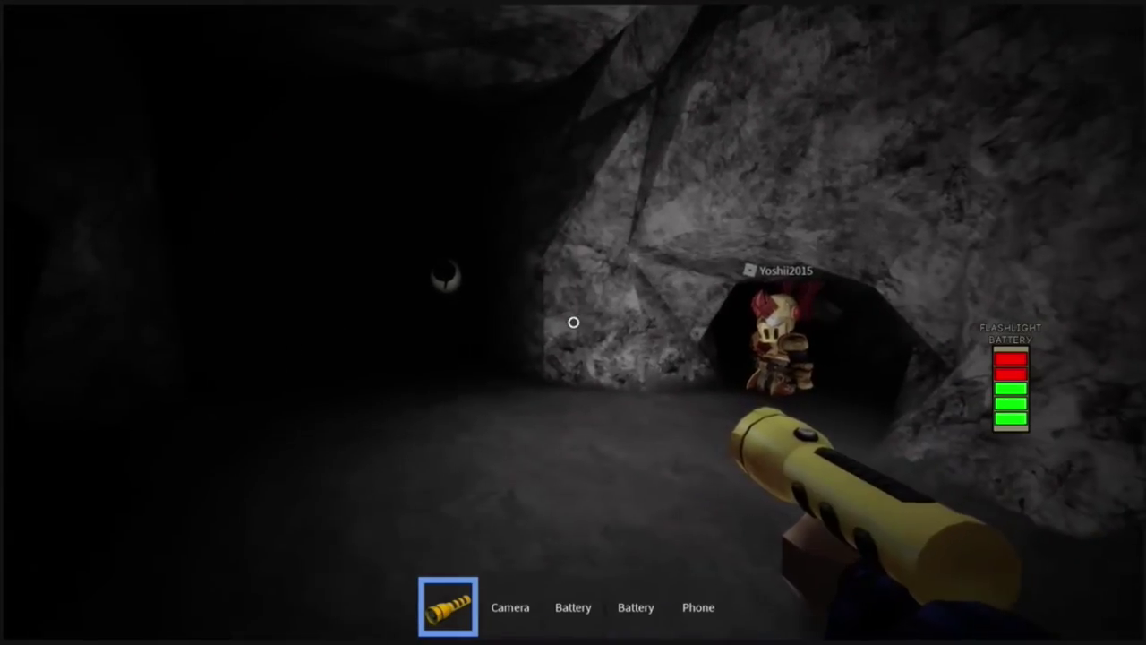
{"action": "key", "text": "w"}
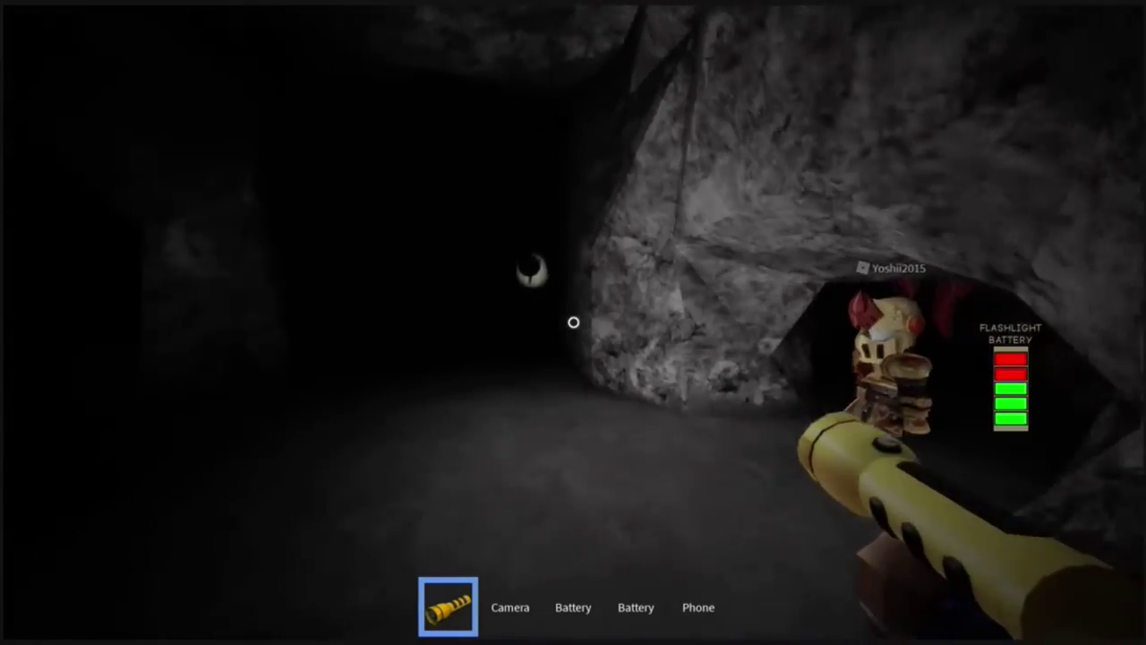
{"action": "key", "text": "c"}
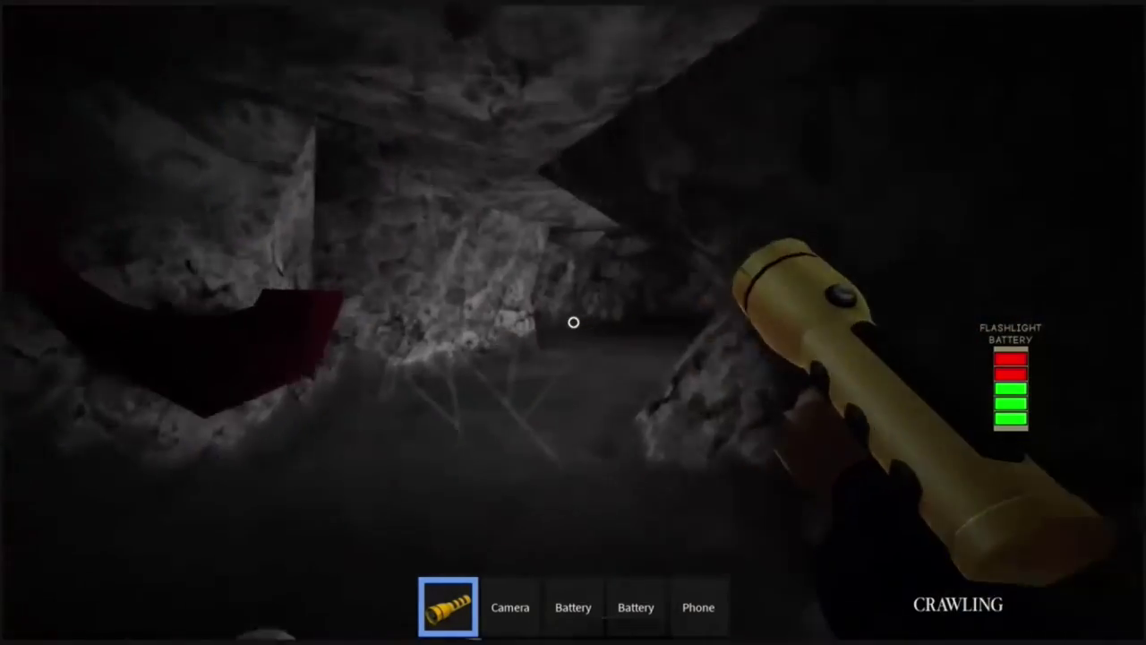
{"action": "key", "text": "w"}
{"action": "key", "text": "w"}
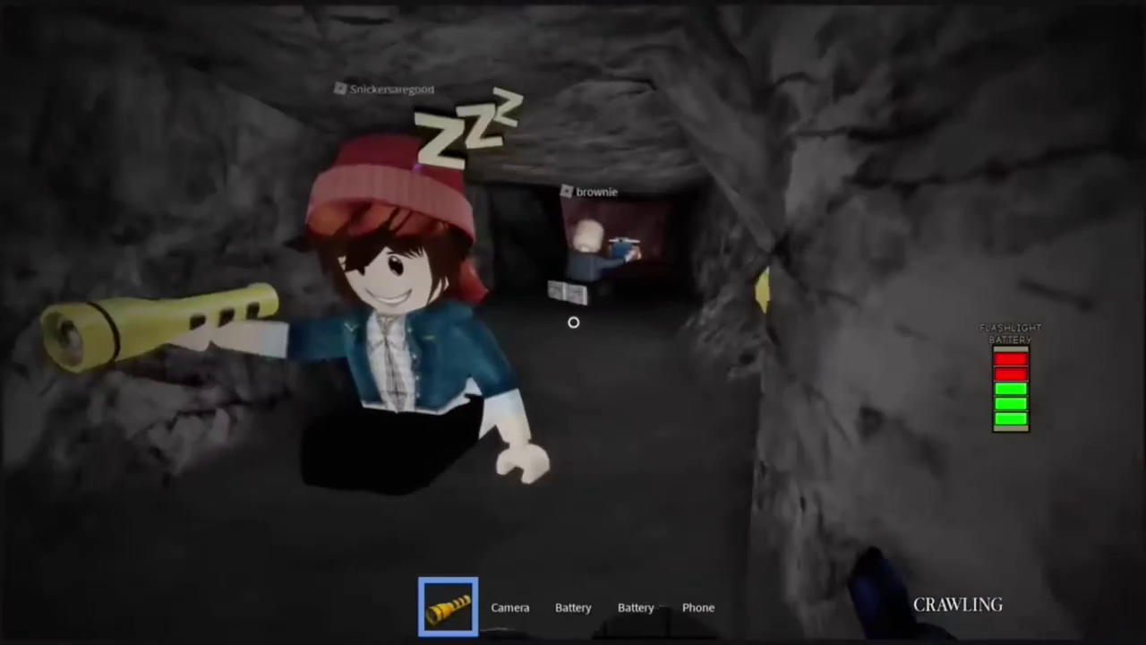
{"action": "key", "text": "w"}
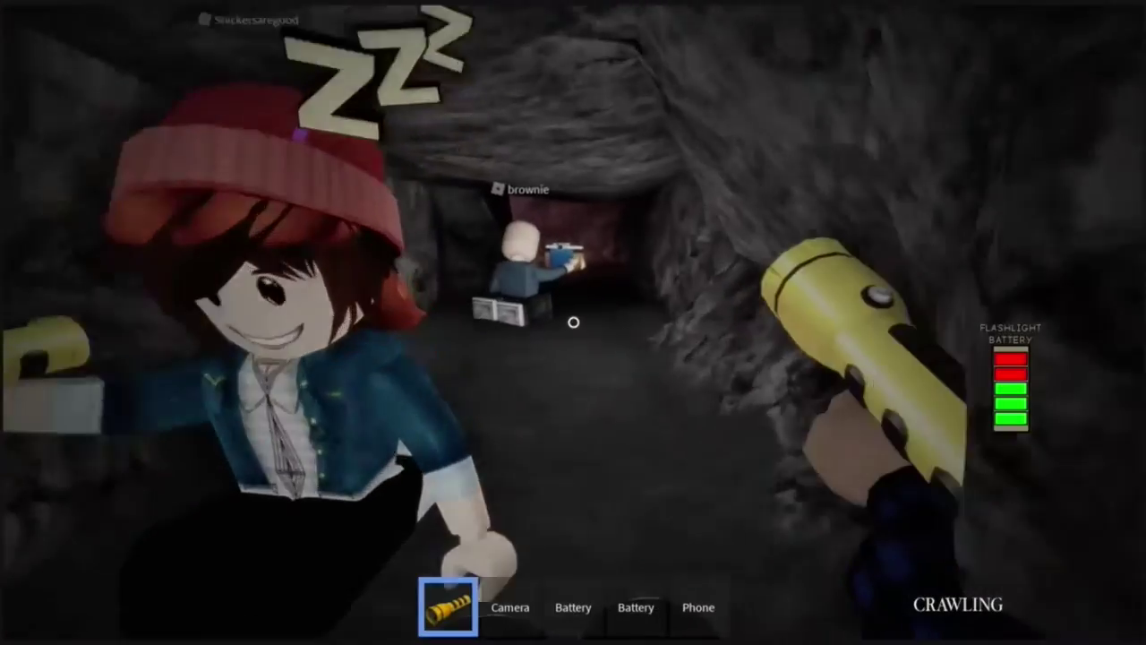
{"action": "key", "text": "1"}
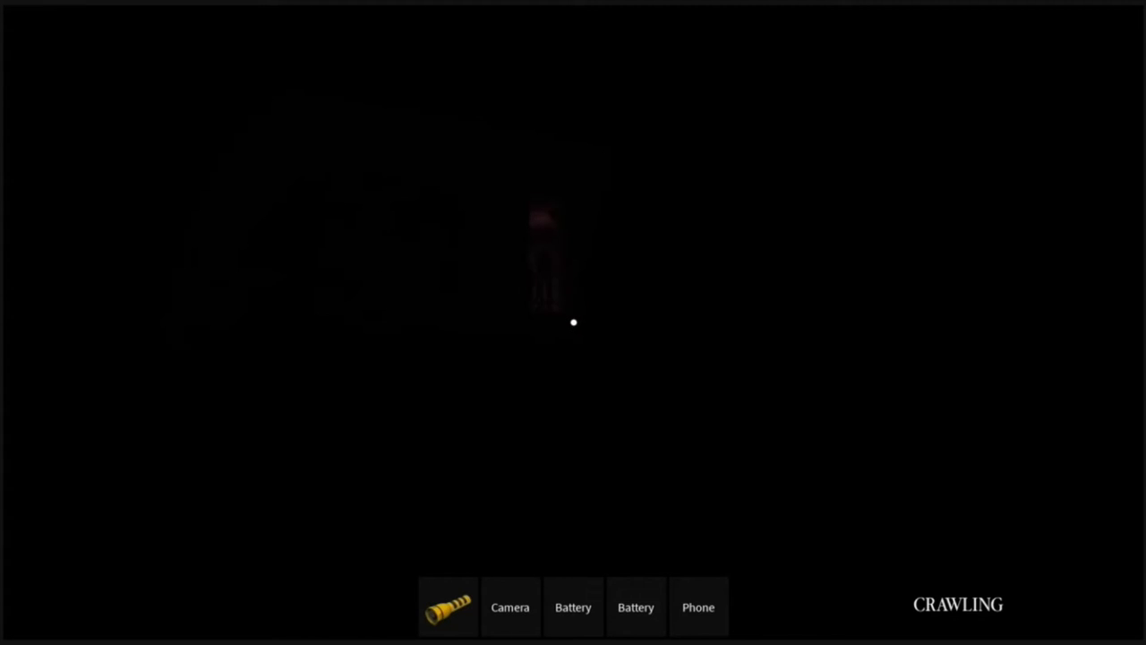
{"action": "key", "text": "1"}
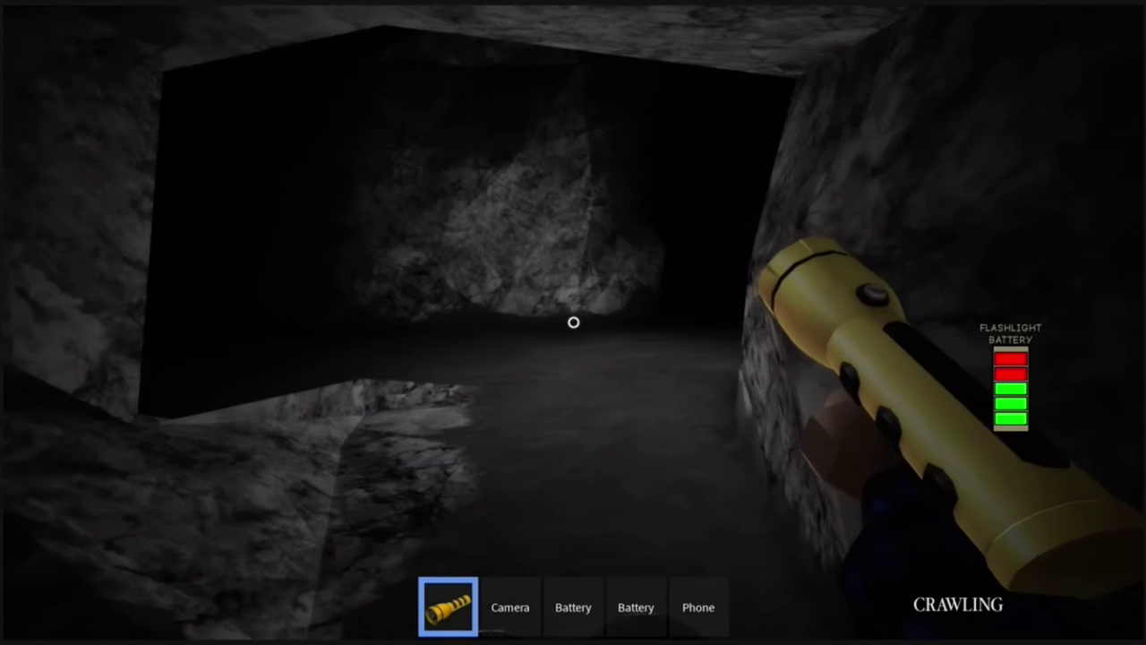
{"action": "key", "text": "5"}
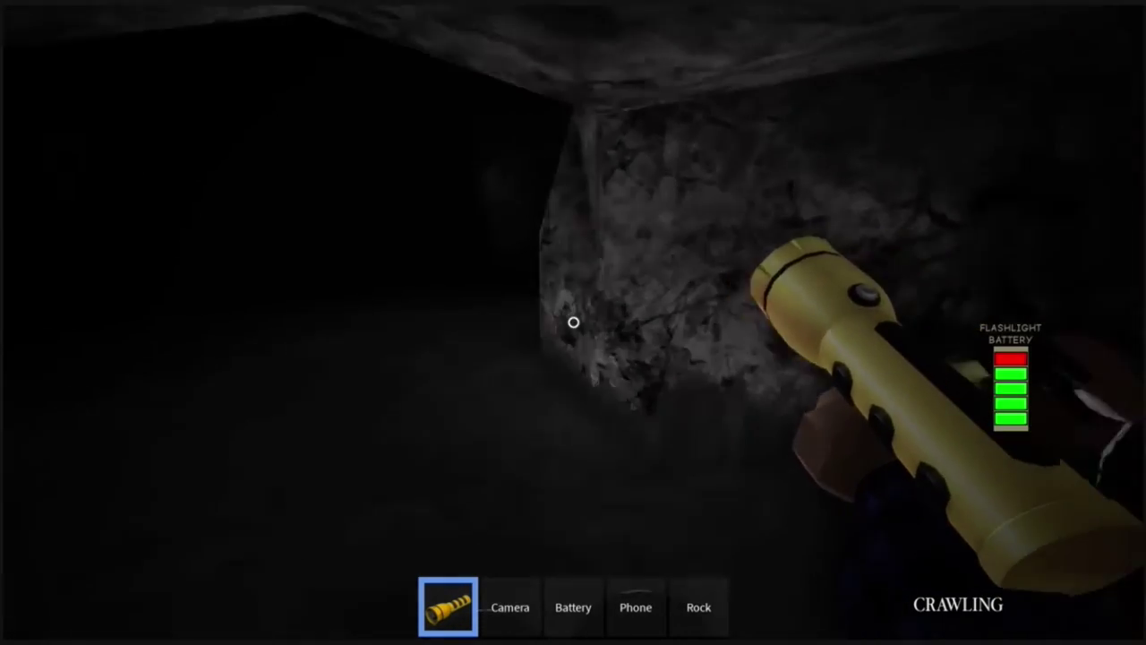
{"action": "key", "text": "5"}
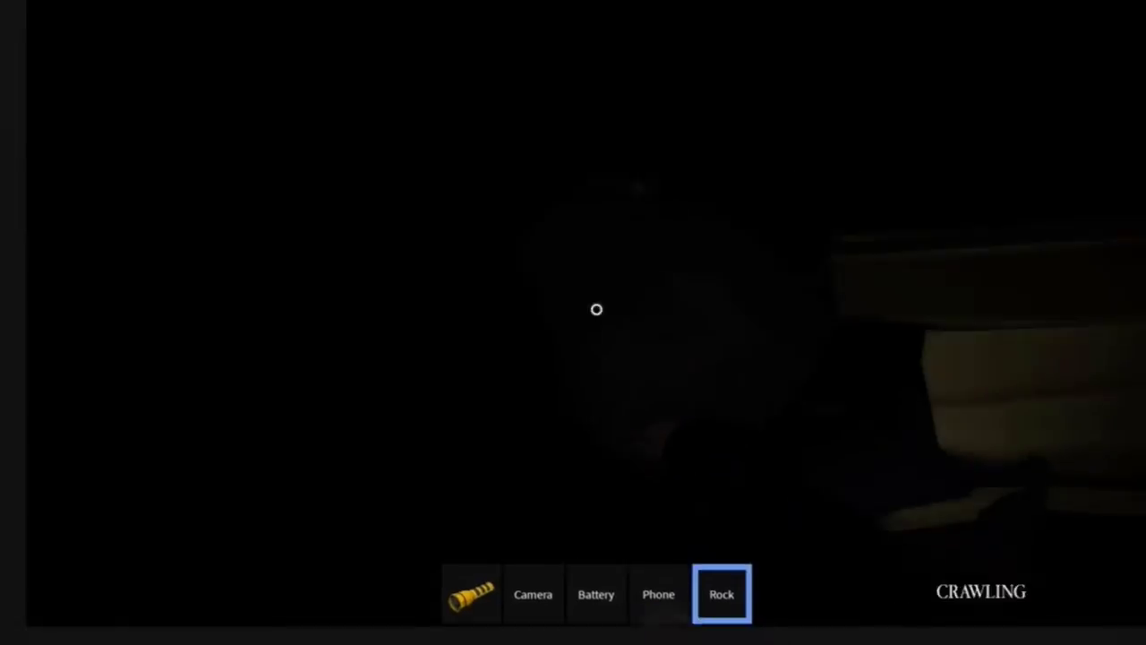
{"action": "key", "text": "4"}
{"action": "key", "text": "4"}
{"action": "key", "text": "5"}
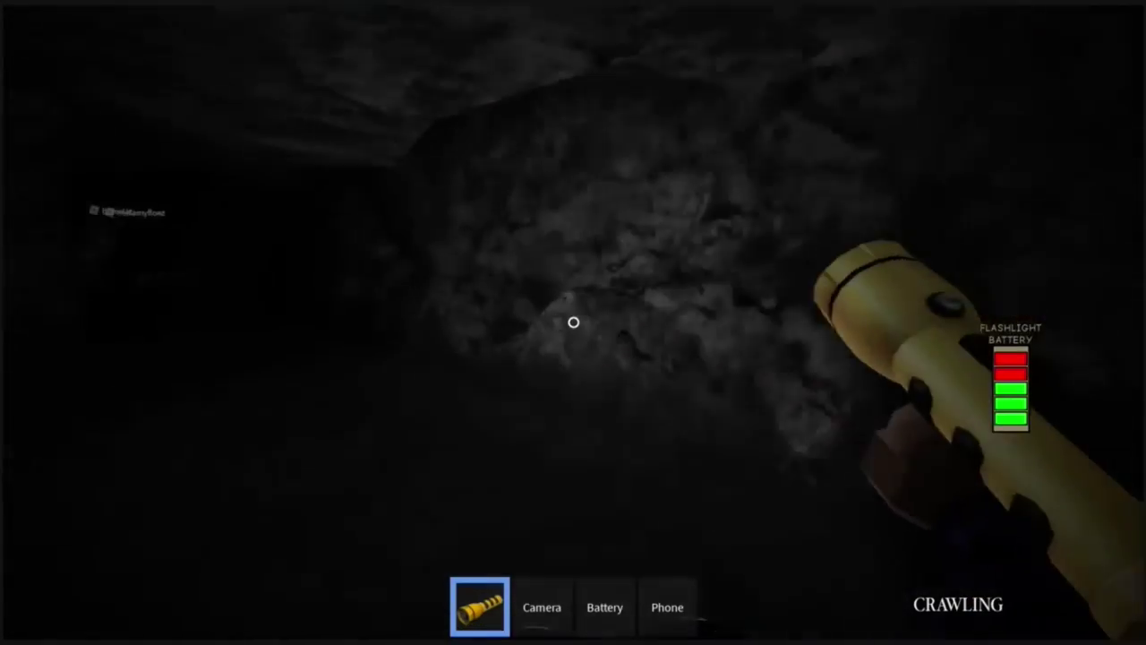
{"action": "key", "text": "2"}
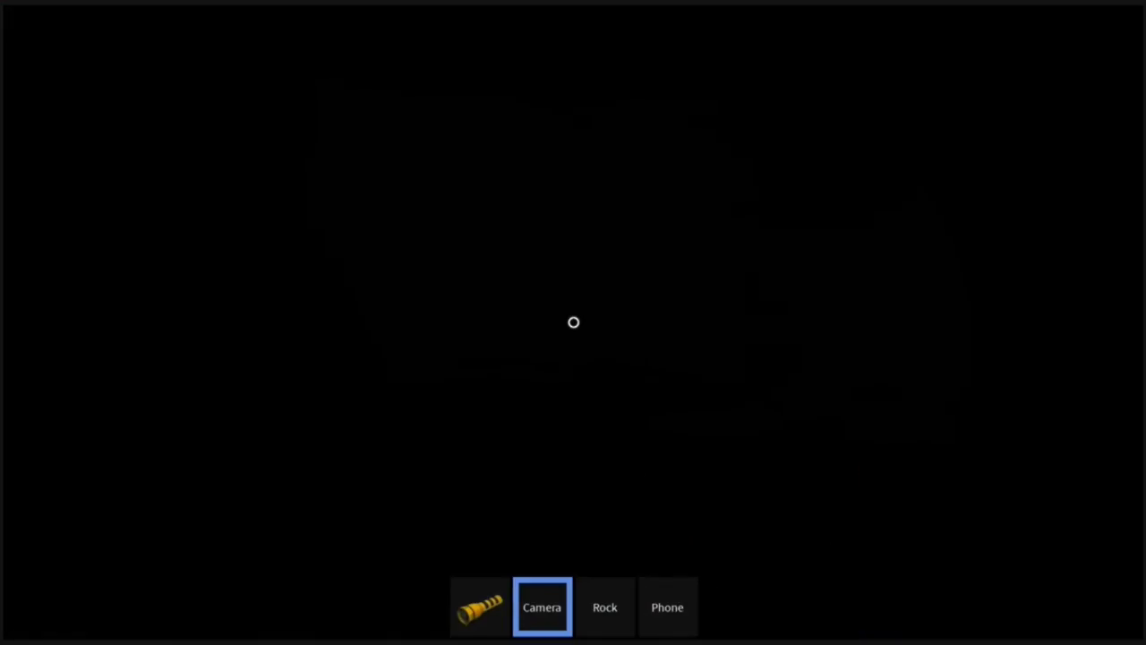